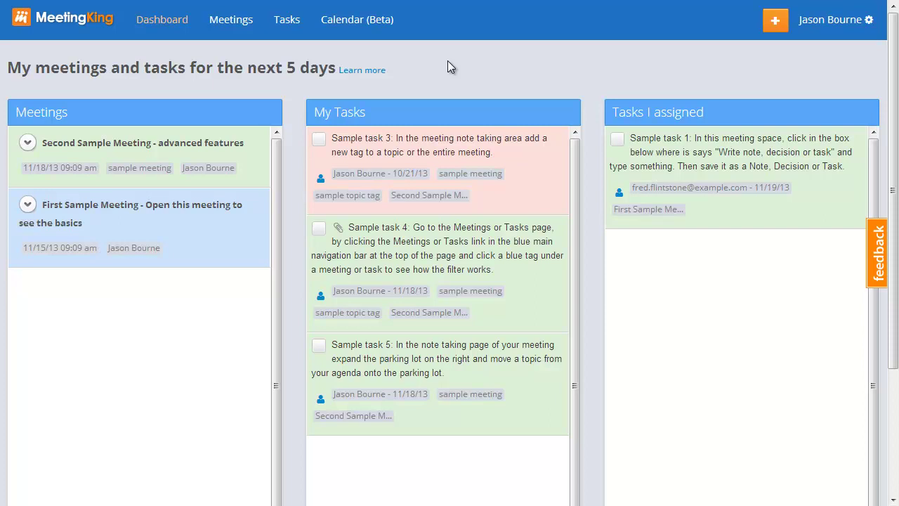
Open the new-item menu offering New Meeting and New stand-alone task
{"action": "left_click", "coordinate": [775, 21]}
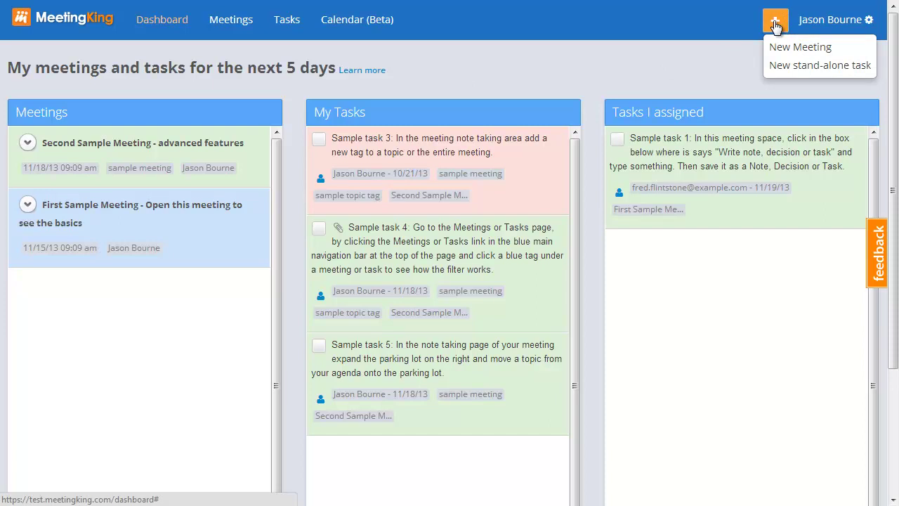
Create a new meeting and title it 'demo meeting'
{"action": "left_click", "coordinate": [789, 47]}
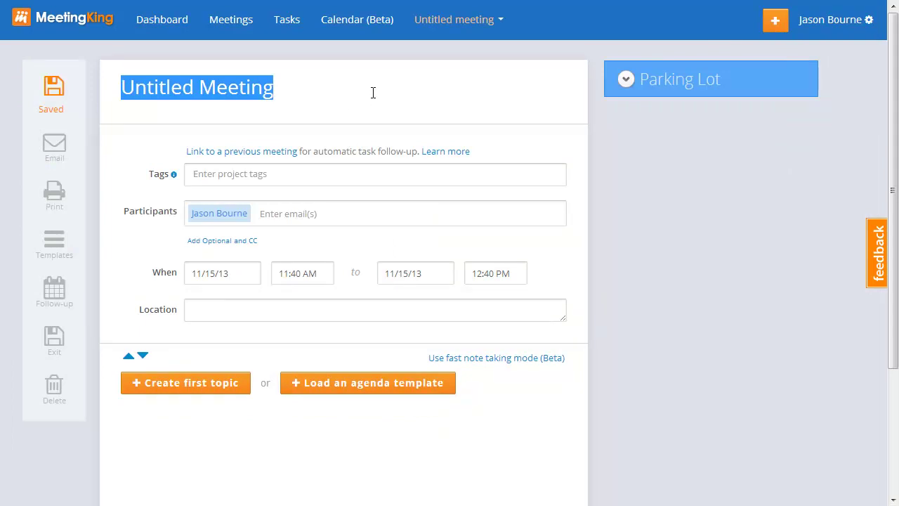
{"action": "type", "text": "demo "}
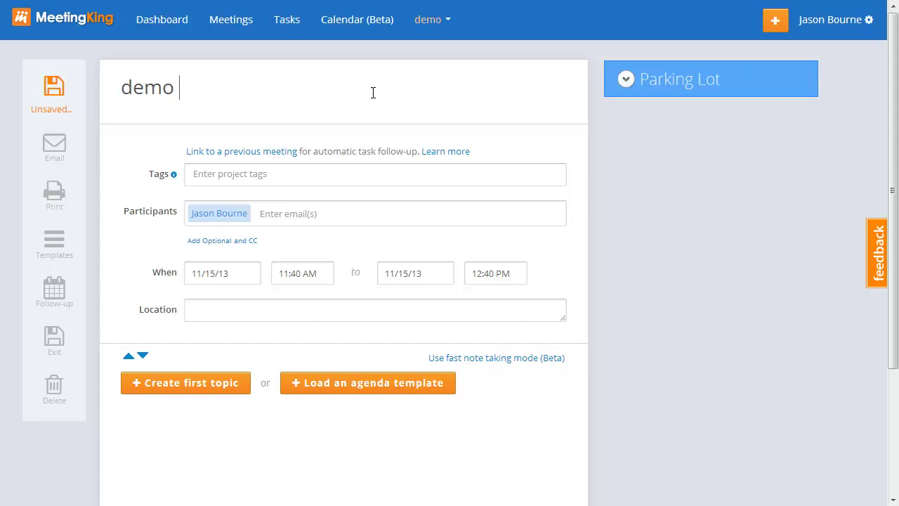
{"action": "type", "text": "meeting"}
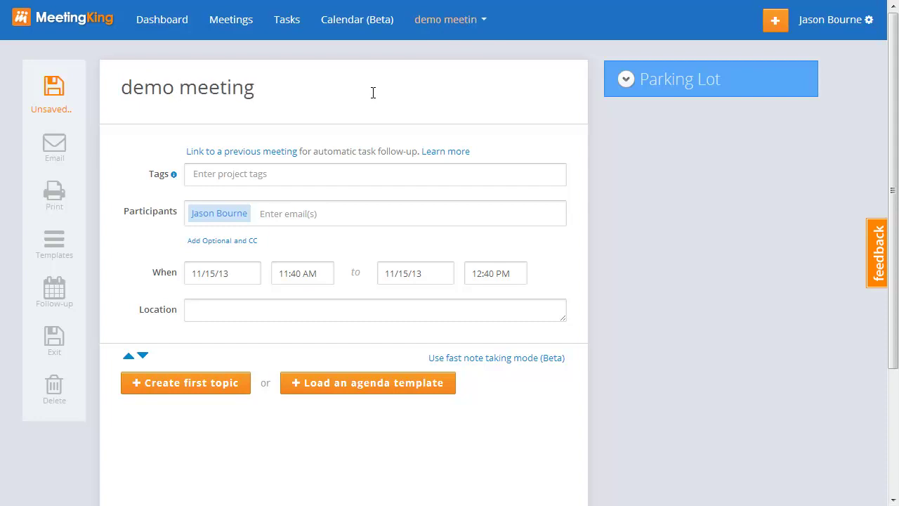
Add two invitees by e-mail address, accepting the suggested address for the second
{"action": "left_click", "coordinate": [289, 212]}
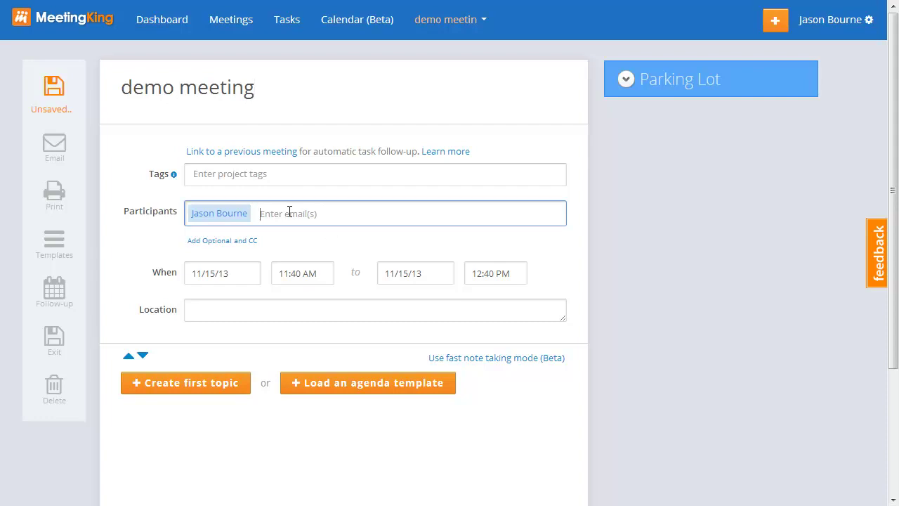
{"action": "type", "text": "john"}
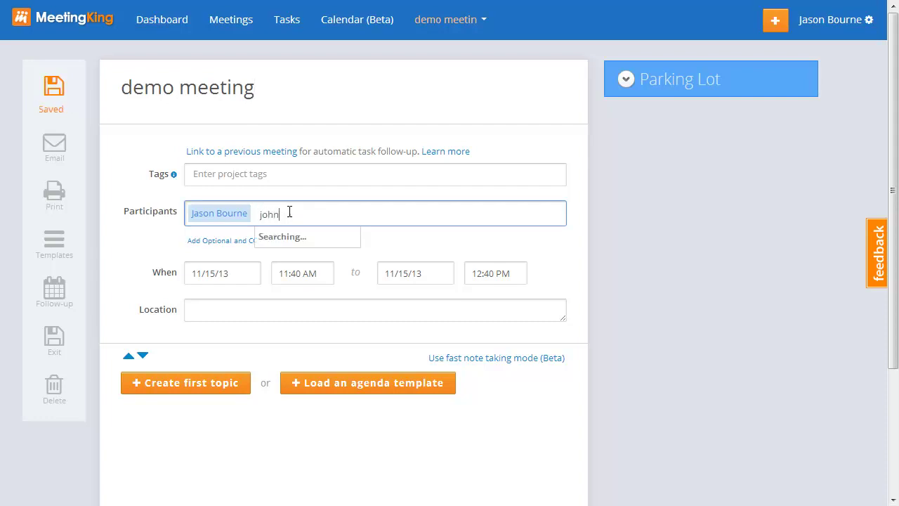
{"action": "type", "text": "@example.com"}
{"action": "key", "text": "Return"}
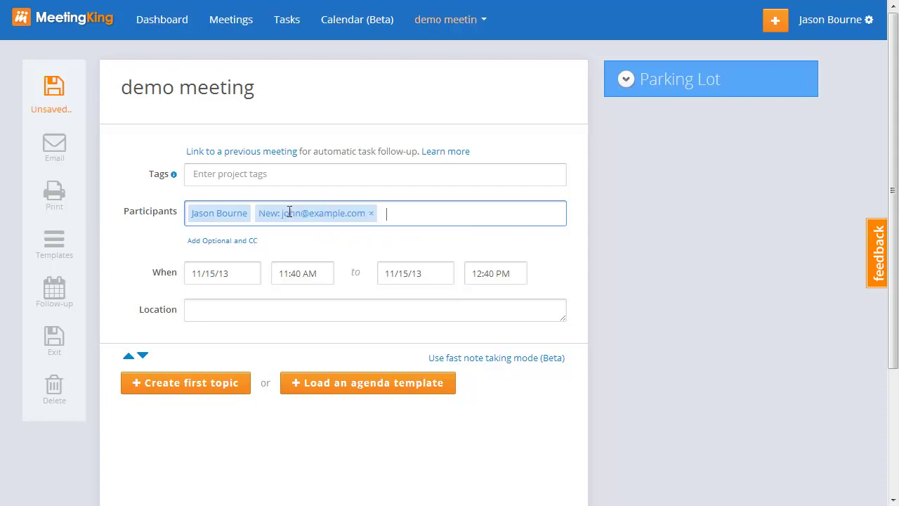
{"action": "type", "text": "jam"}
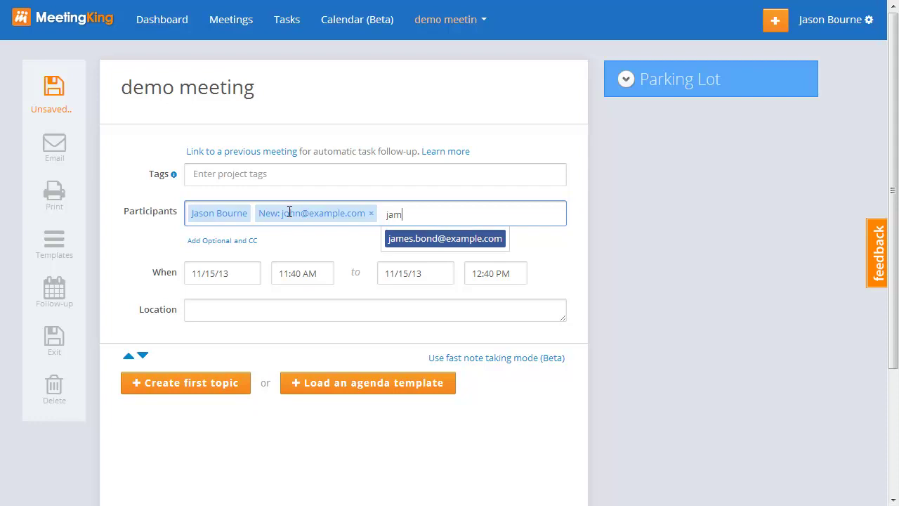
{"action": "key", "text": "Return"}
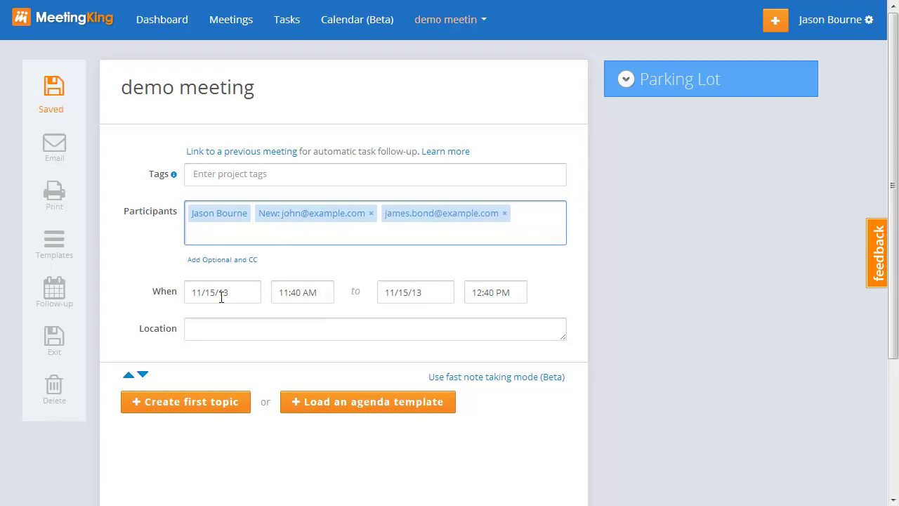
Set the meeting start time to 12:00 PM so it runs until 1:00 PM
{"action": "left_click", "coordinate": [299, 293]}
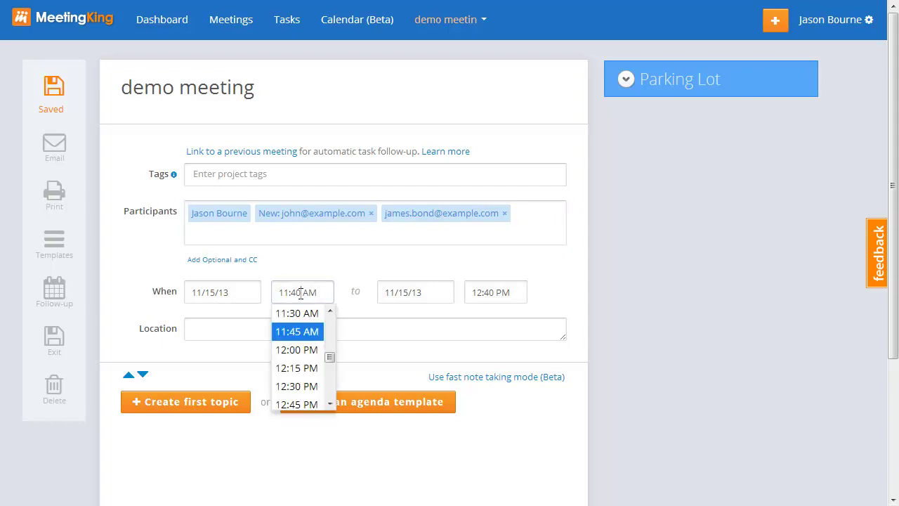
{"action": "left_click", "coordinate": [295, 350]}
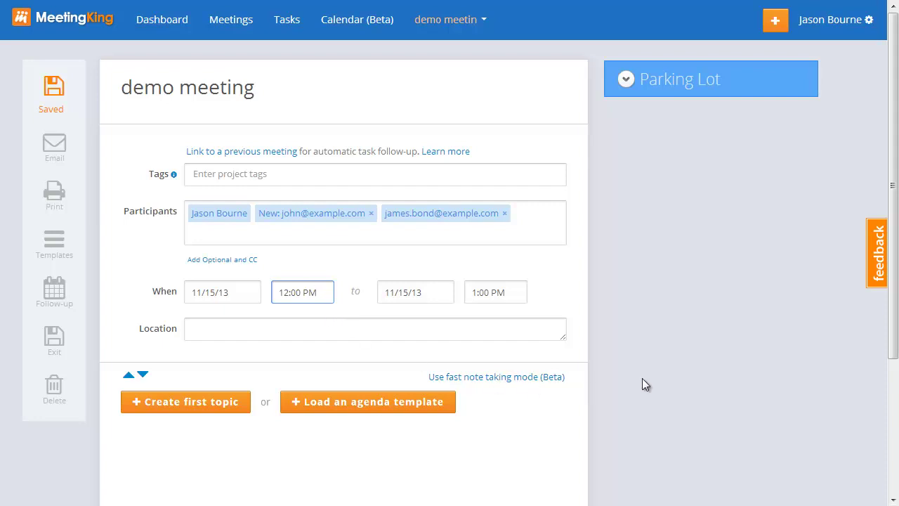
{"action": "scroll", "coordinate": [642, 378], "scroll_direction": "down", "scroll_amount": 2}
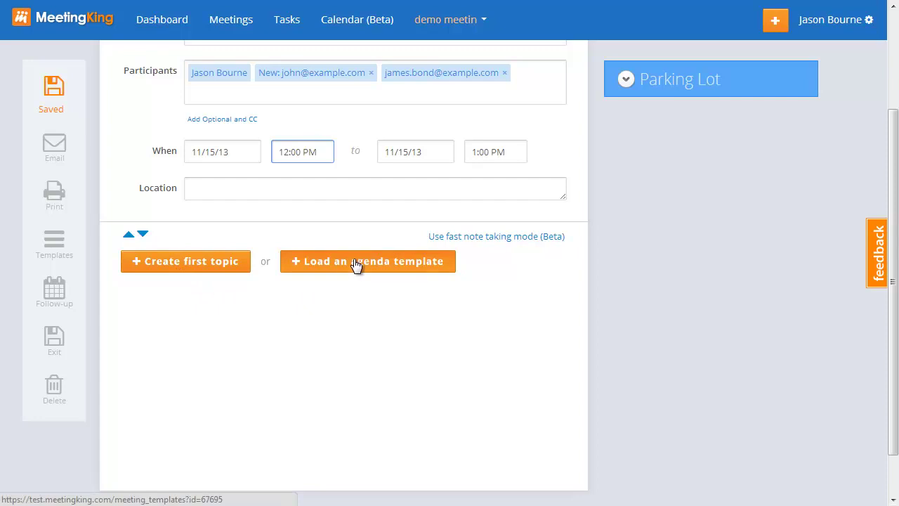
Load the Staff meeting agenda template and collapse all four of its topics
{"action": "left_click", "coordinate": [378, 268]}
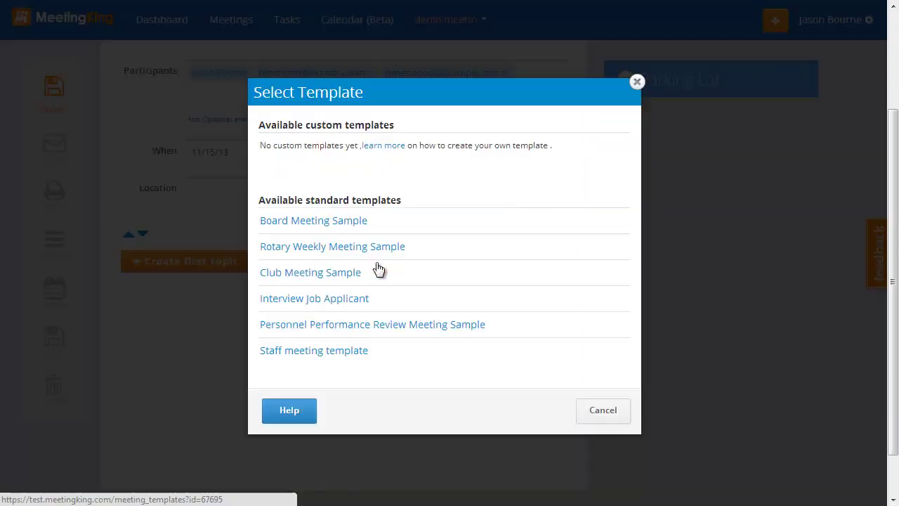
{"action": "left_click", "coordinate": [301, 354]}
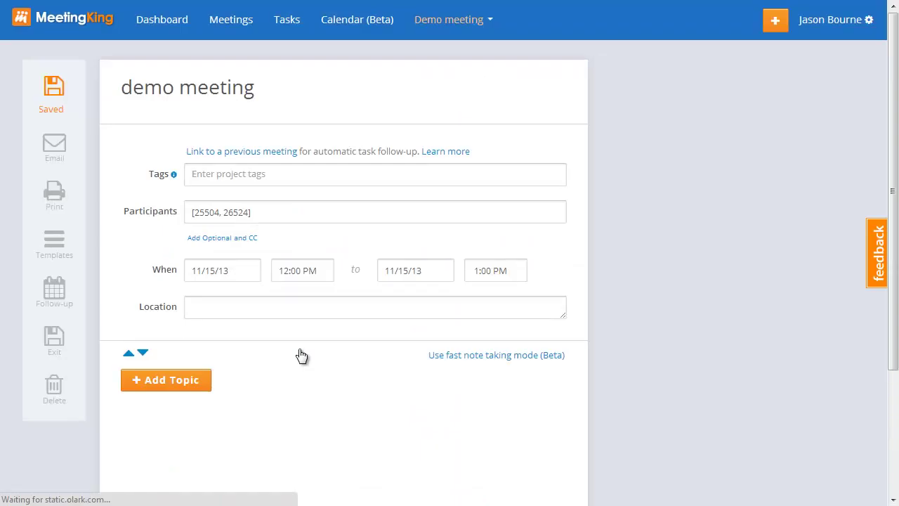
{"action": "scroll", "coordinate": [299, 349], "scroll_direction": "down", "scroll_amount": 3}
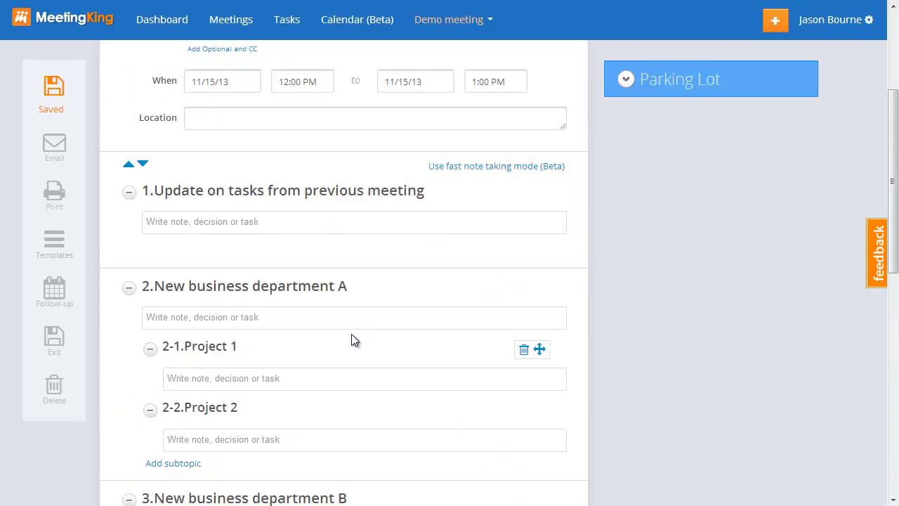
{"action": "left_click", "coordinate": [128, 163]}
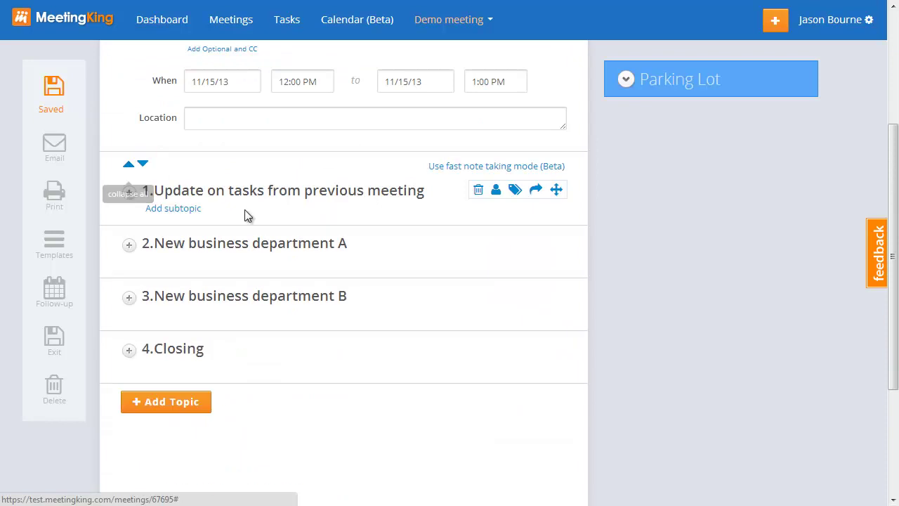
{"action": "scroll", "coordinate": [385, 218], "scroll_direction": "down", "scroll_amount": 1}
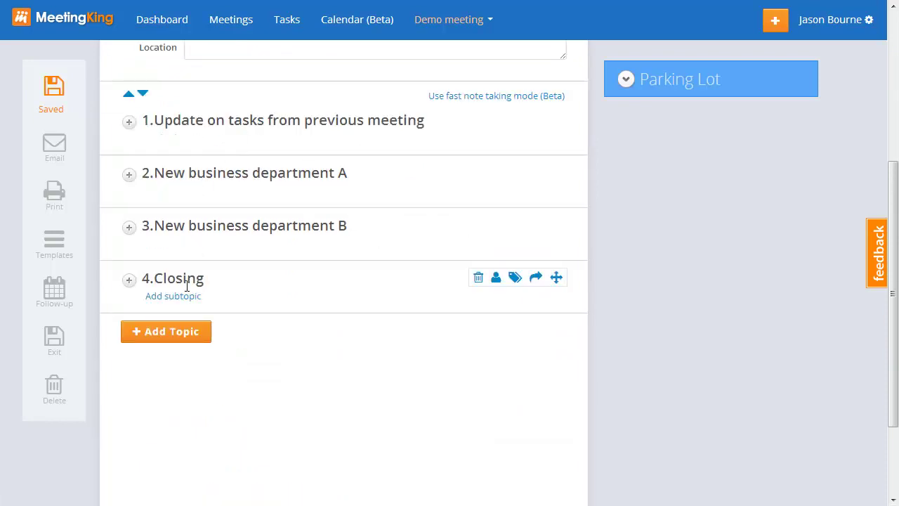
Add an agenda topic 'extra topic' and move it up to second place
{"action": "left_click", "coordinate": [175, 332]}
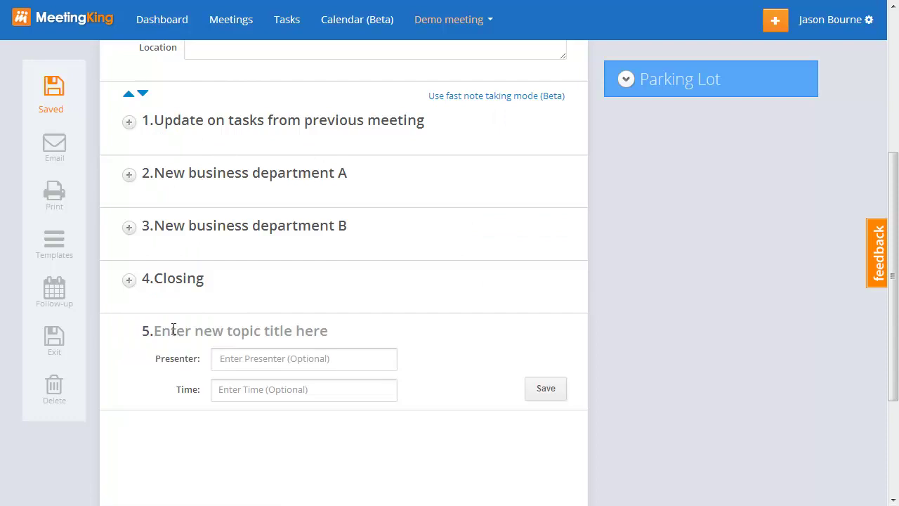
{"action": "type", "text": "extra topic"}
{"action": "key", "text": "Return"}
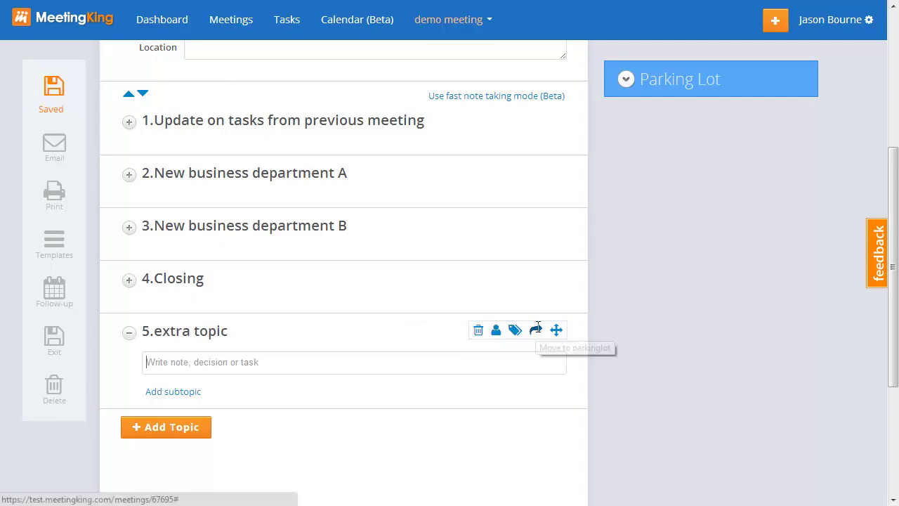
{"action": "left_click_drag", "start_coordinate": [556, 329], "coordinate": [555, 289]}
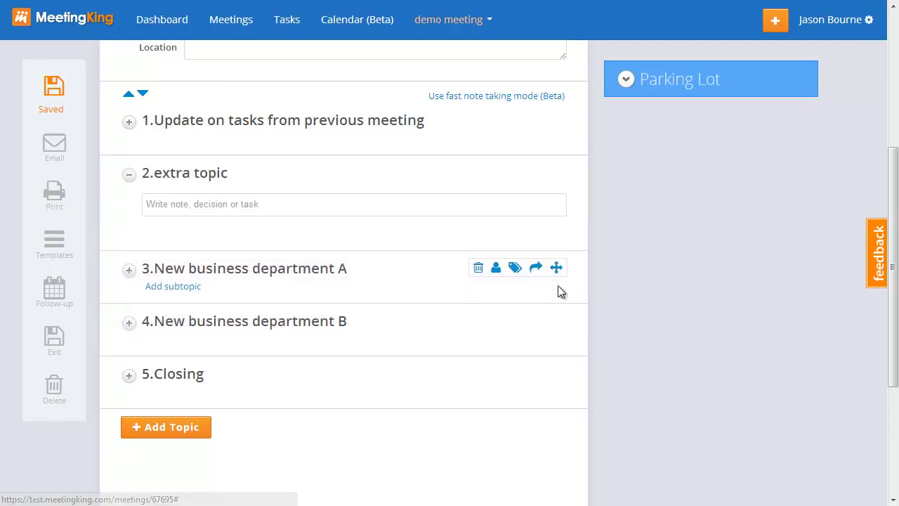
Write 'please look at this document' under extra topic and attach shorter-meetings-more-beach-time.jpg
{"action": "left_click", "coordinate": [170, 206]}
{"action": "type", "text": "please look at this document"}
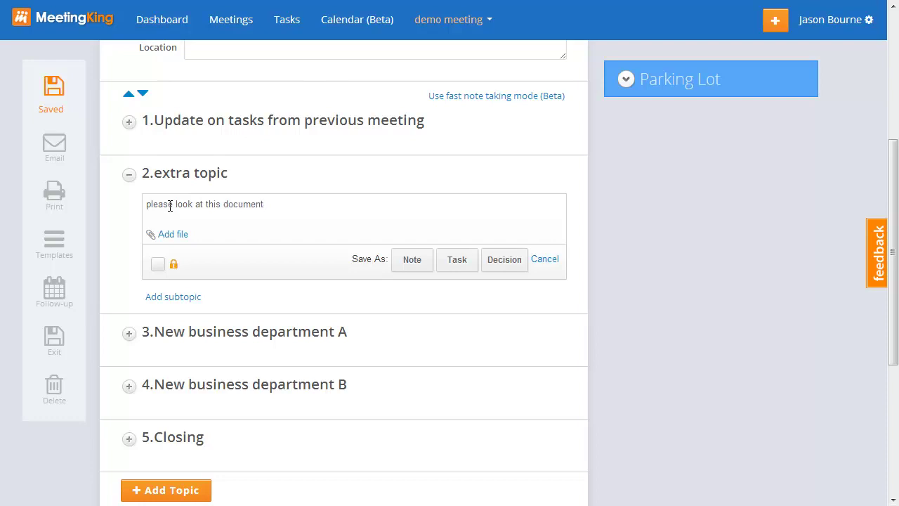
{"action": "left_click", "coordinate": [167, 235]}
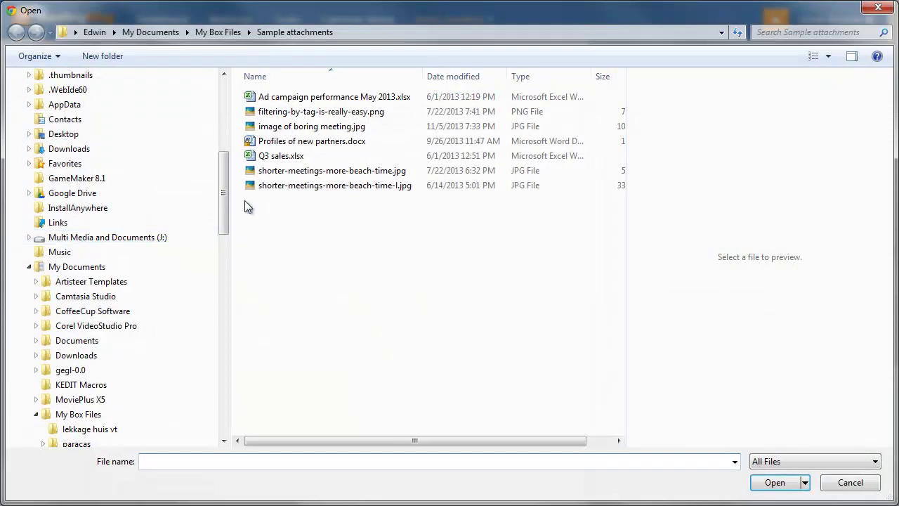
{"action": "double_click", "coordinate": [311, 171]}
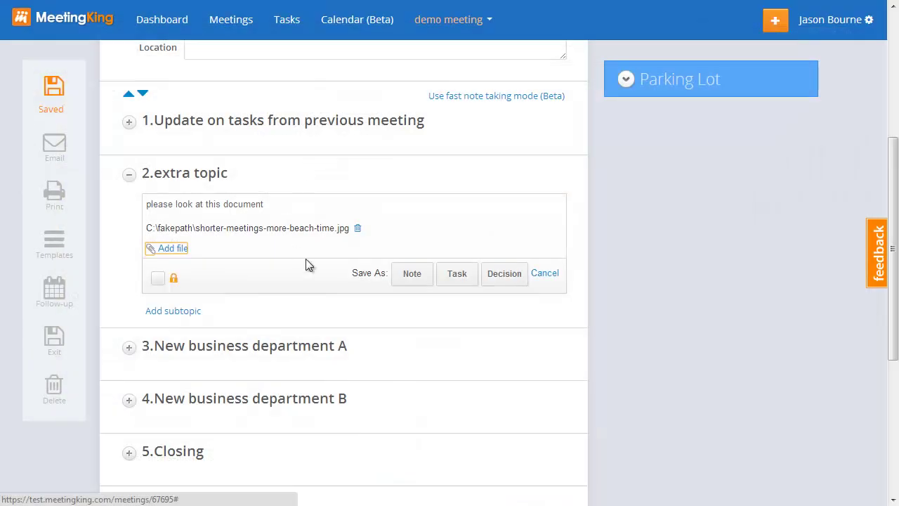
Save the drafted entry under extra topic as a note
{"action": "left_click", "coordinate": [414, 281]}
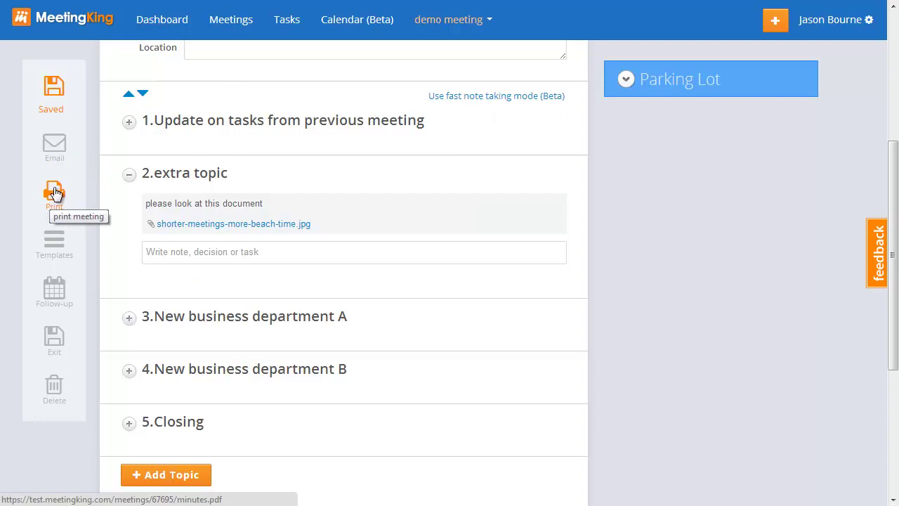
Review the meeting details and bring up the printable agenda for demo meeting
{"action": "scroll", "coordinate": [291, 212], "scroll_direction": "up", "scroll_amount": 3}
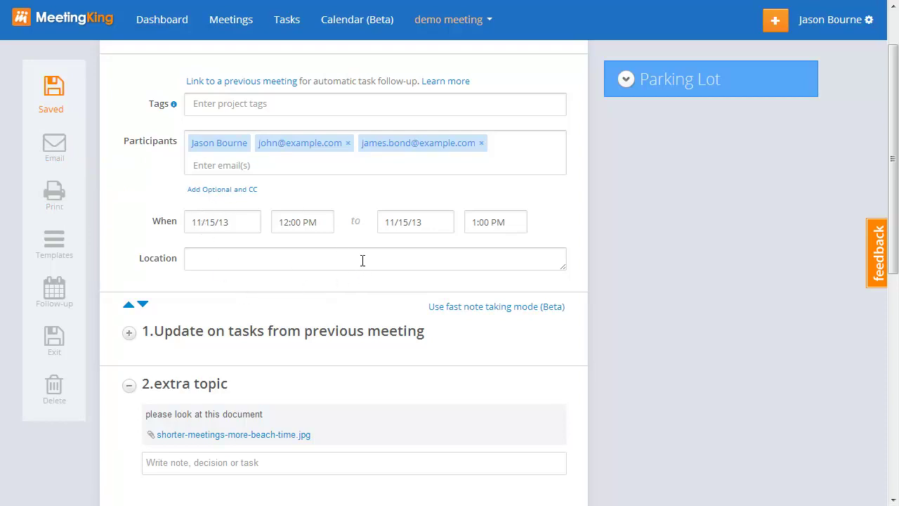
{"action": "mouse_move", "coordinate": [327, 408]}
{"action": "mouse_move", "coordinate": [325, 391]}
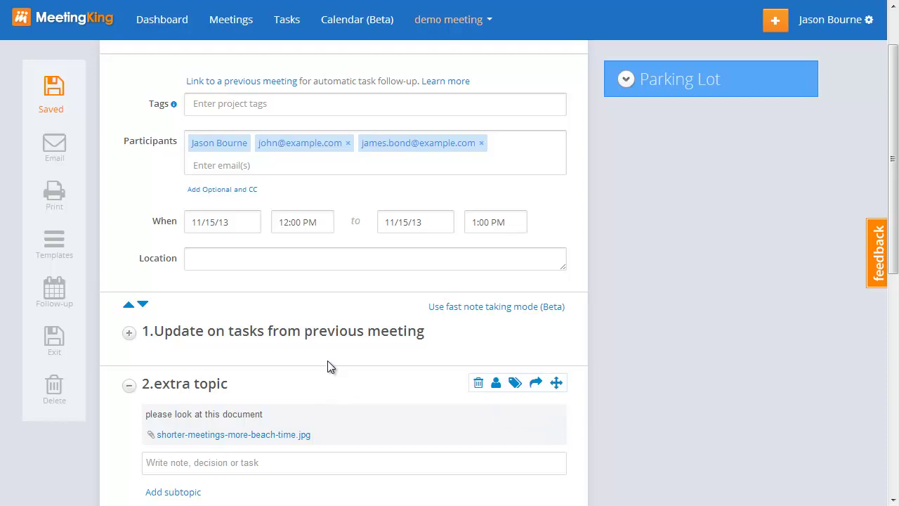
{"action": "left_click", "coordinate": [56, 195]}
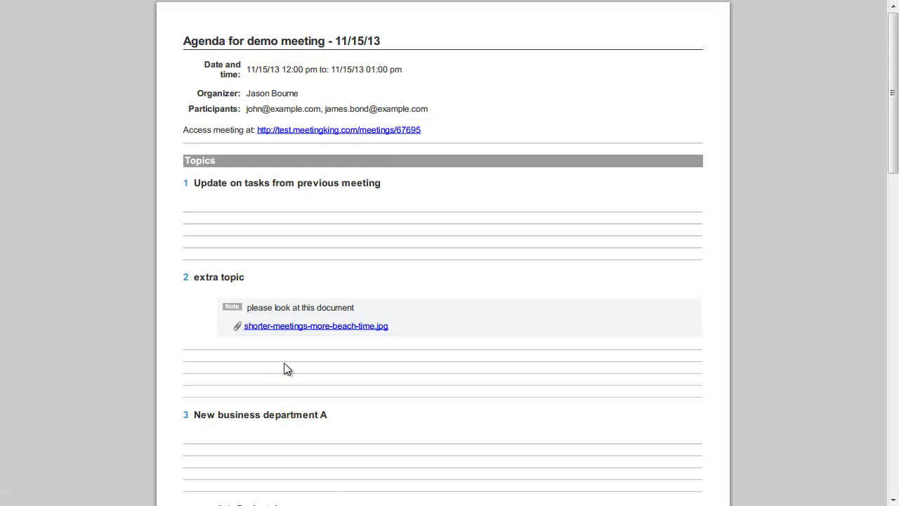
View the attached beach-time photo from the agenda, then return to the agenda document
{"action": "left_click", "coordinate": [292, 326]}
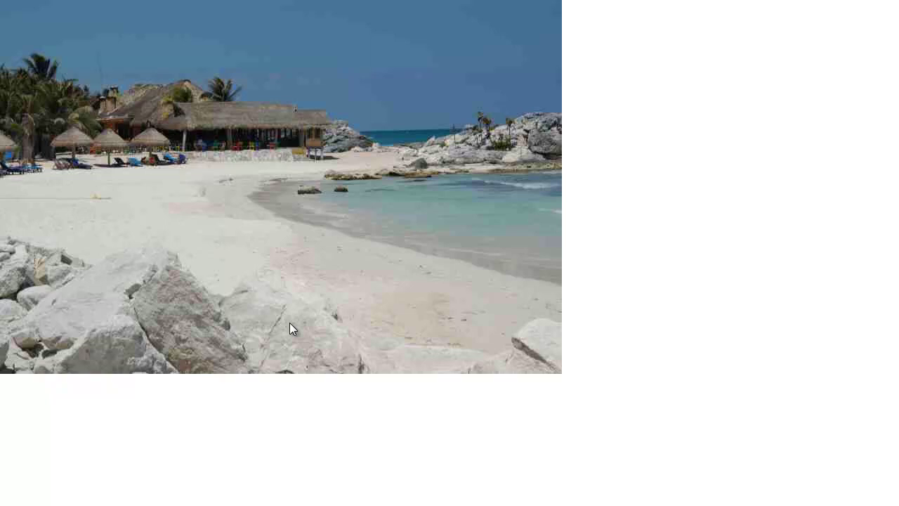
{"action": "key", "text": "alt+Left"}
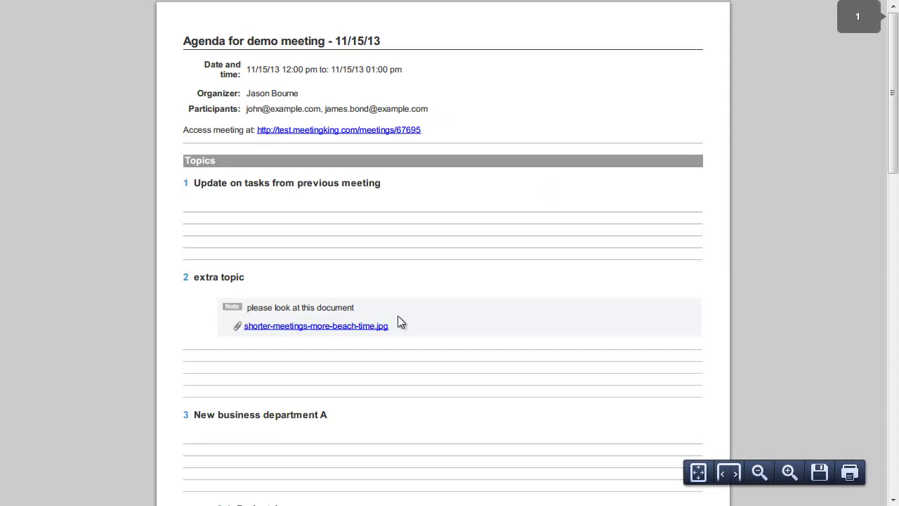
Move the demo meeting's start and end dates to 11/14/13, keeping 12:00 PM to 1:00 PM
{"action": "key", "text": "alt+Left"}
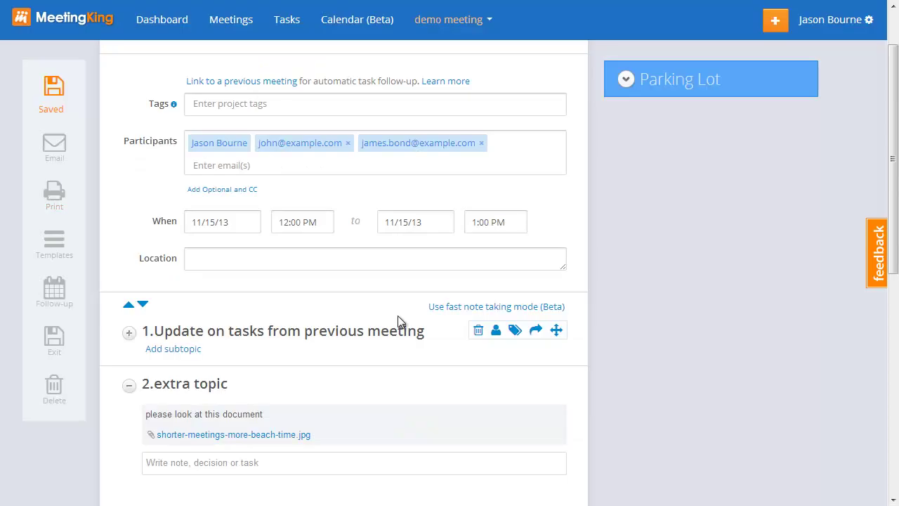
{"action": "left_click", "coordinate": [204, 223]}
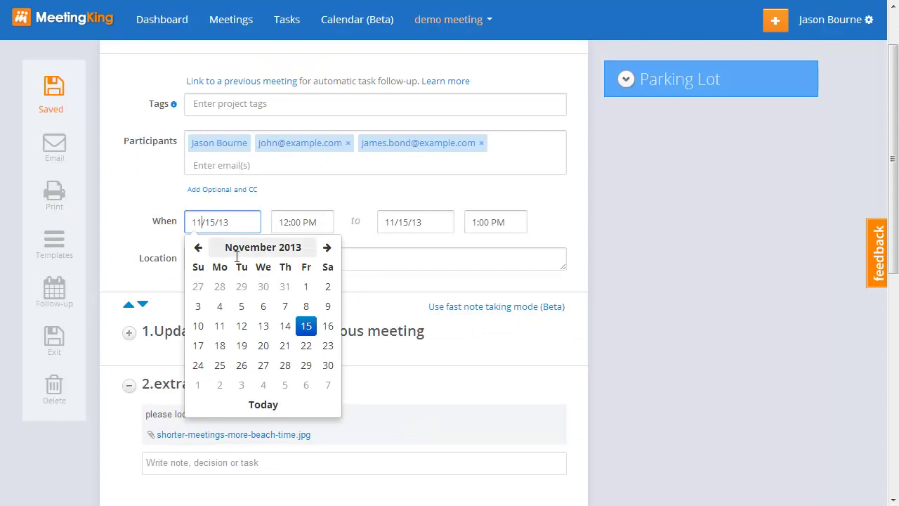
{"action": "left_click", "coordinate": [284, 322]}
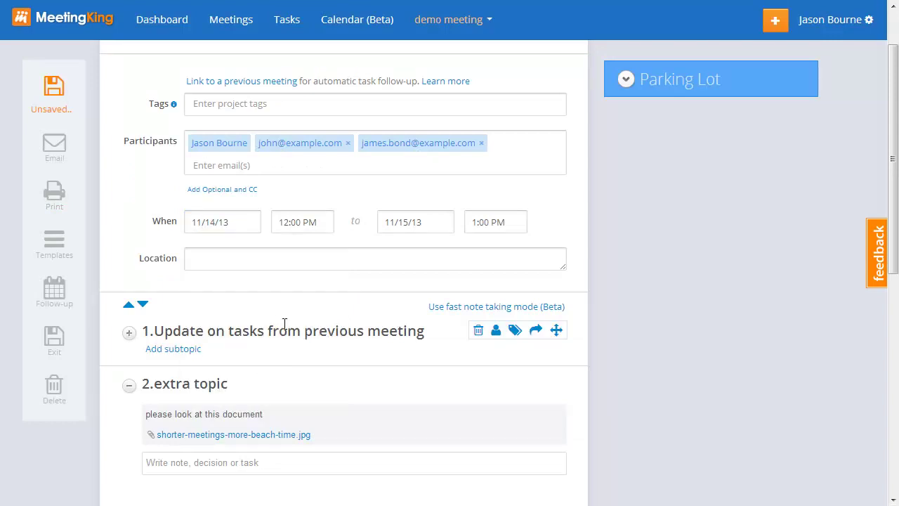
{"action": "left_click", "coordinate": [409, 222]}
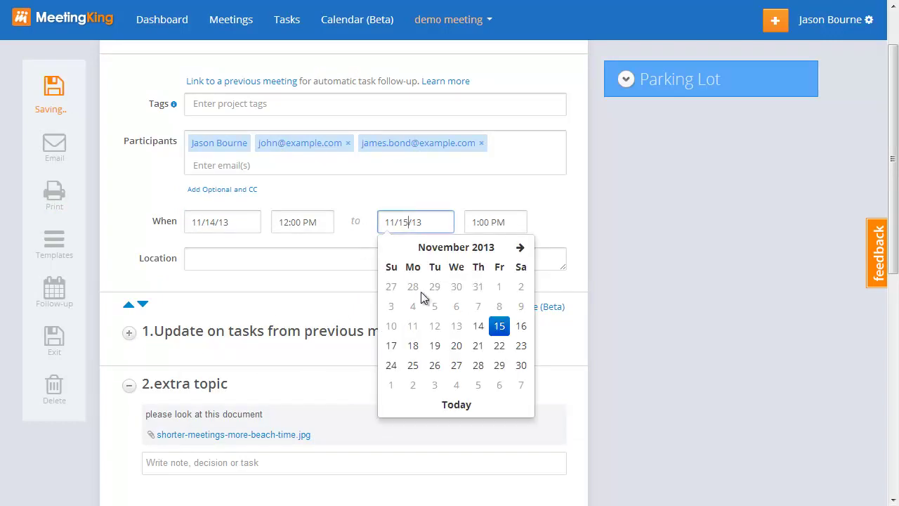
{"action": "left_click", "coordinate": [477, 326]}
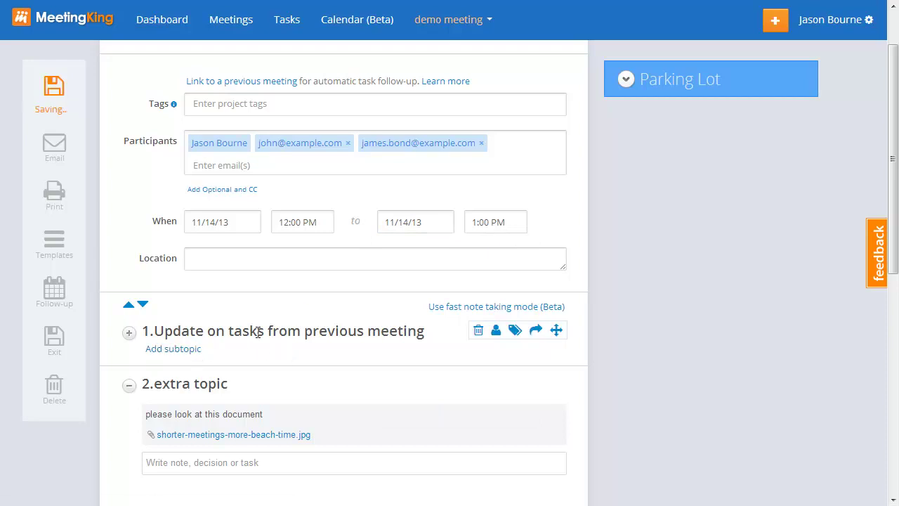
{"action": "scroll", "coordinate": [266, 363], "scroll_direction": "down", "scroll_amount": 2}
Add the note "this is a note we like this" under extra topic
{"action": "left_click", "coordinate": [218, 323]}
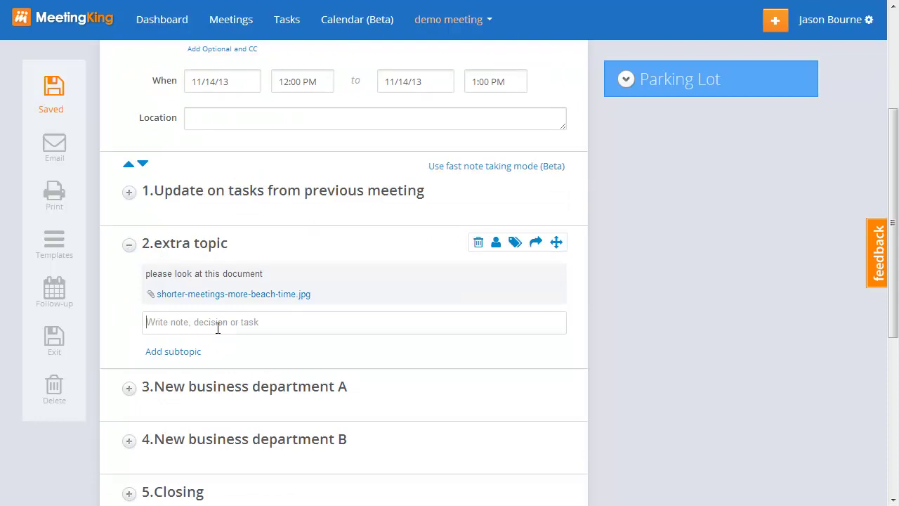
{"action": "type", "text": "this is "}
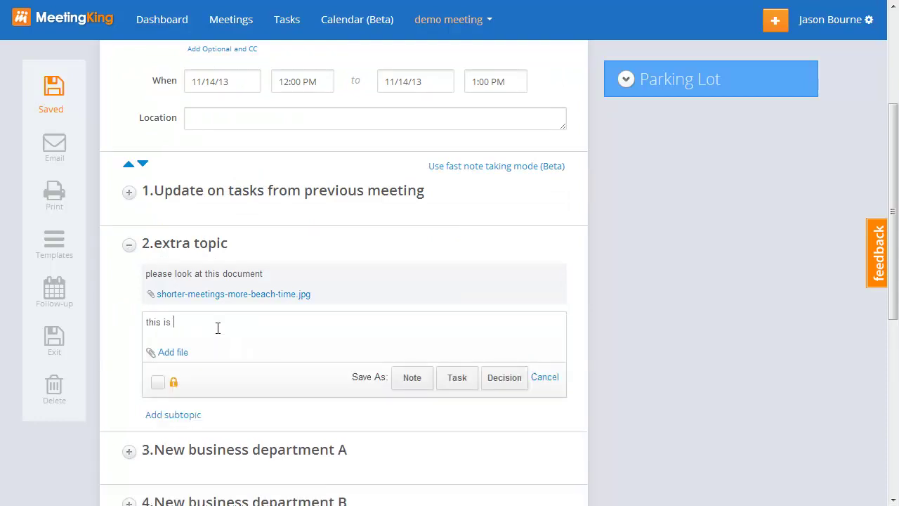
{"action": "type", "text": "i anote we are h"}
{"action": "key", "text": "BackSpace"}
{"action": "key", "text": "BackSpace"}
{"action": "key", "text": "BackSpace"}
{"action": "key", "text": "BackSpace"}
{"action": "key", "text": "BackSpace"}
{"action": "key", "text": "BackSpace"}
{"action": "key", "text": "BackSpace"}
{"action": "key", "text": "BackSpace"}
{"action": "key", "text": "BackSpace"}
{"action": "key", "text": "BackSpace"}
{"action": "key", "text": "BackSpace"}
{"action": "key", "text": "BackSpace"}
{"action": "key", "text": "BackSpace"}
{"action": "key", "text": "BackSpace"}
{"action": "type", "text": "a note we wike this"}
{"action": "key", "text": "Tab"}
{"action": "key", "text": "Tab"}
{"action": "key", "text": "Return"}
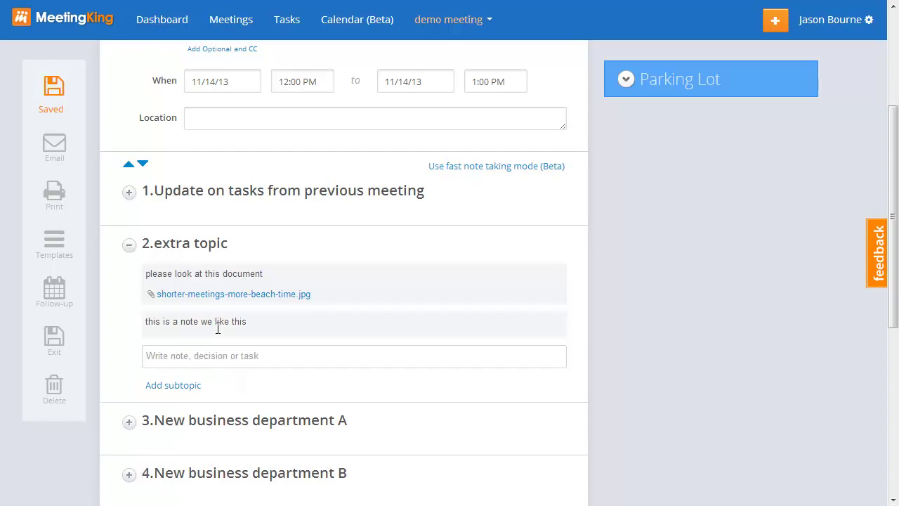
Add the decision "we need to use this tool in our meetings" under the note
{"action": "type", "text": "we n"}
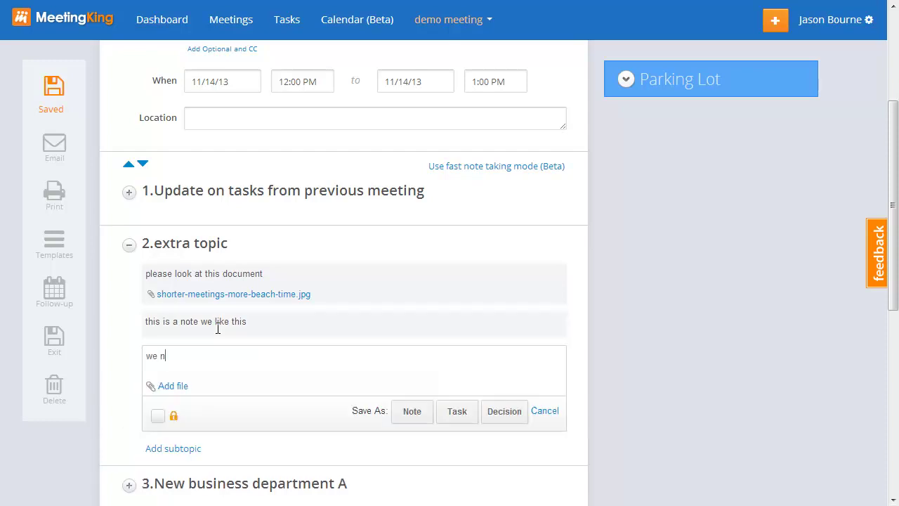
{"action": "type", "text": "eed to use this tool in o"}
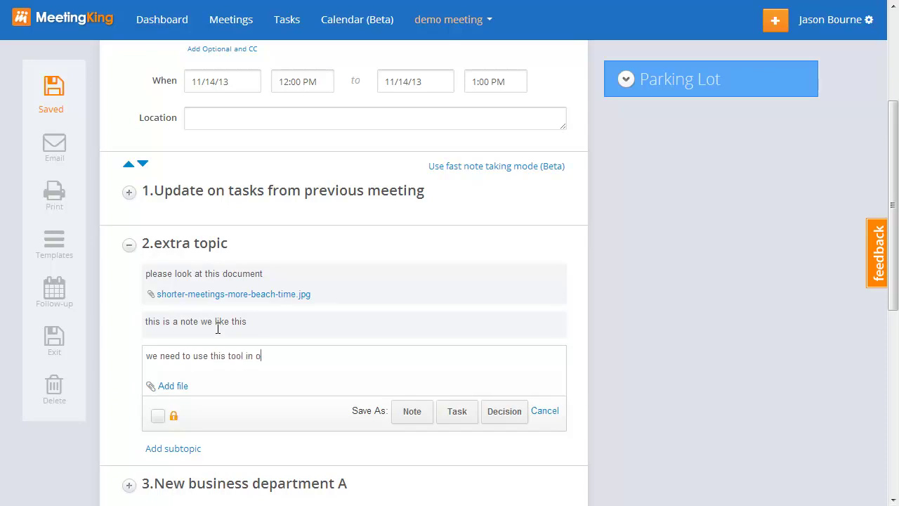
{"action": "type", "text": "urt m"}
{"action": "key", "text": "BackSpace"}
{"action": "key", "text": "BackSpace"}
{"action": "key", "text": "BackSpace"}
{"action": "type", "text": "meetings"}
{"action": "key", "text": "Tab"}
{"action": "key", "text": "Tab"}
{"action": "key", "text": "Tab"}
{"action": "key", "text": "Return"}
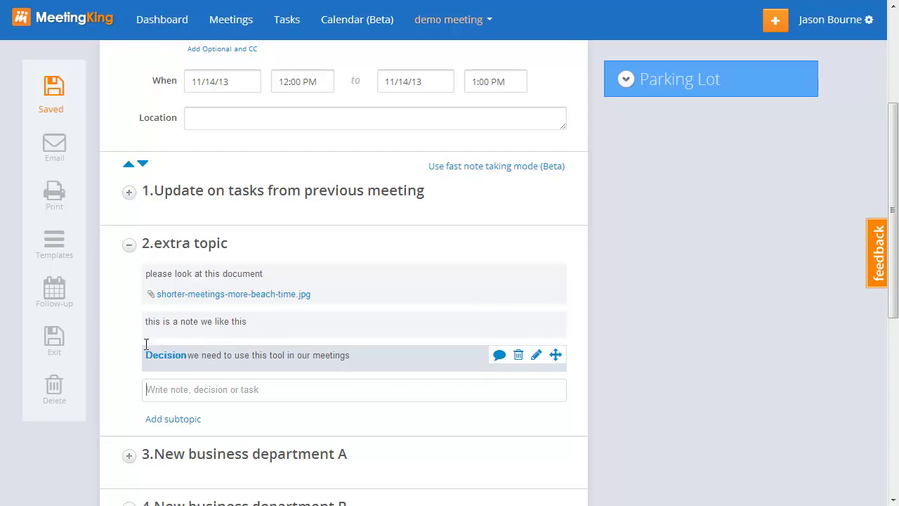
Add "sign up for meetingking" as a task under extra topic
{"action": "left_click", "coordinate": [204, 393]}
{"action": "type", "text": "sig"}
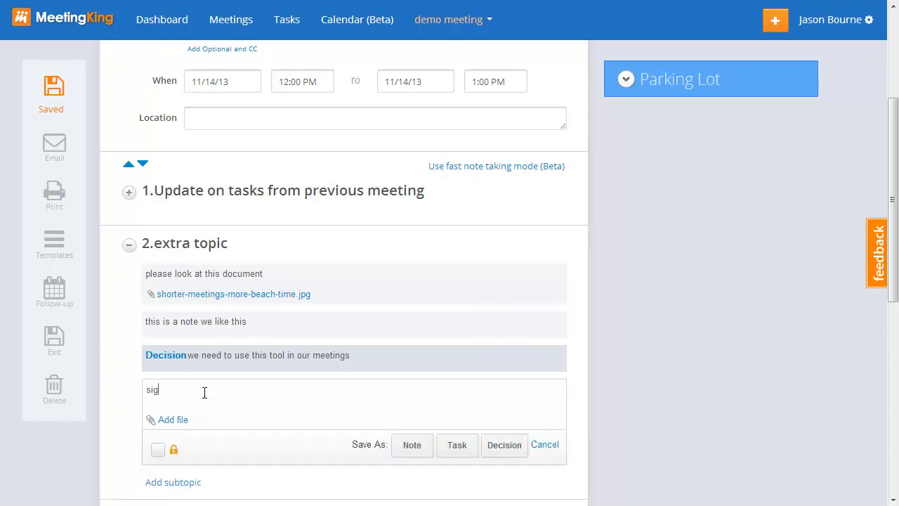
{"action": "type", "text": "n up for meetingking"}
{"action": "key", "text": "Tab"}
{"action": "key", "text": "Tab"}
{"action": "key", "text": "Return"}
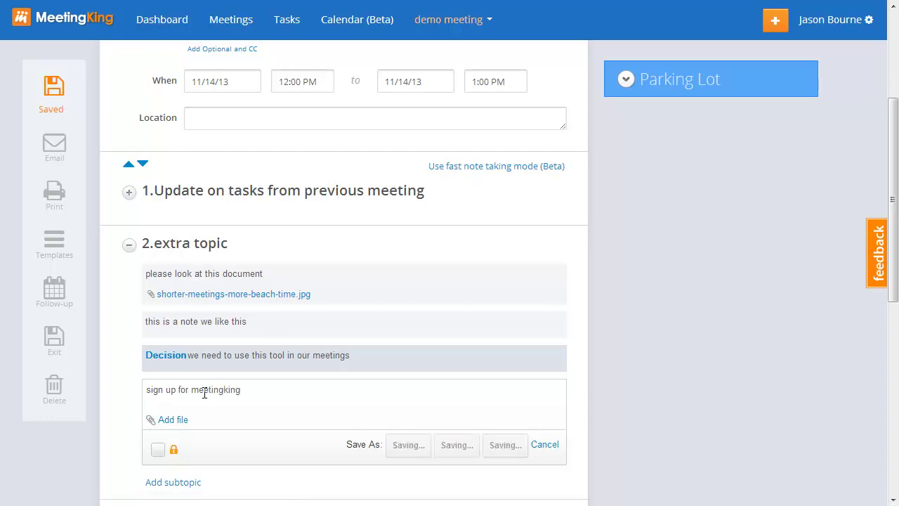
Assign the task to a participant, mark it to be e-mailed, and set due date 11/18/13
{"action": "type", "text": "jam"}
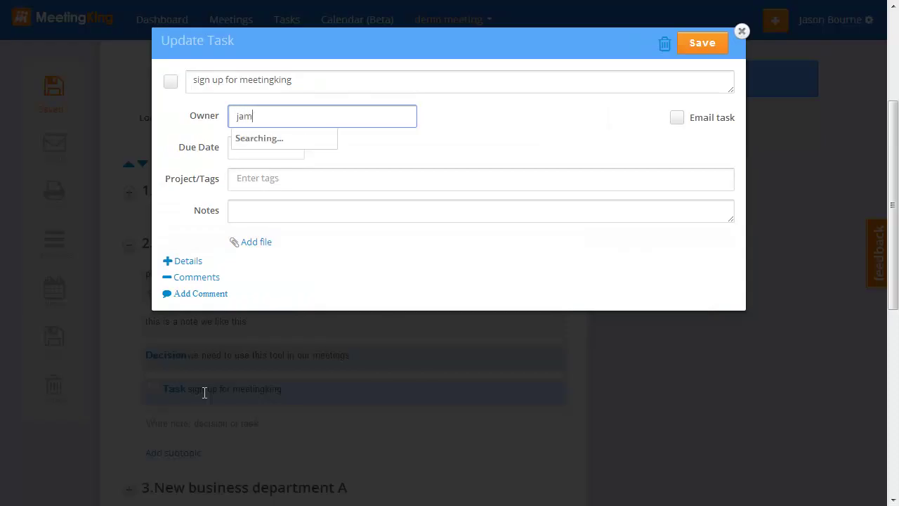
{"action": "key", "text": "Escape"}
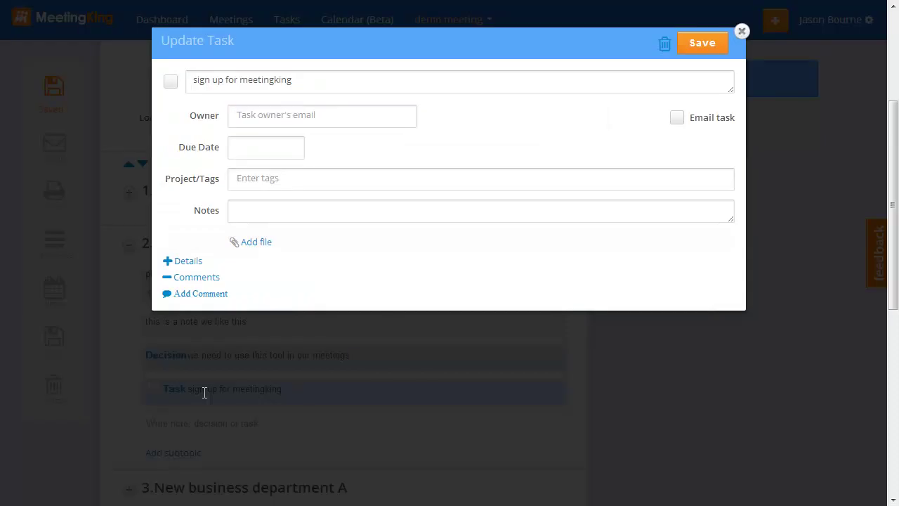
{"action": "left_click", "coordinate": [272, 118]}
{"action": "type", "text": "jam"}
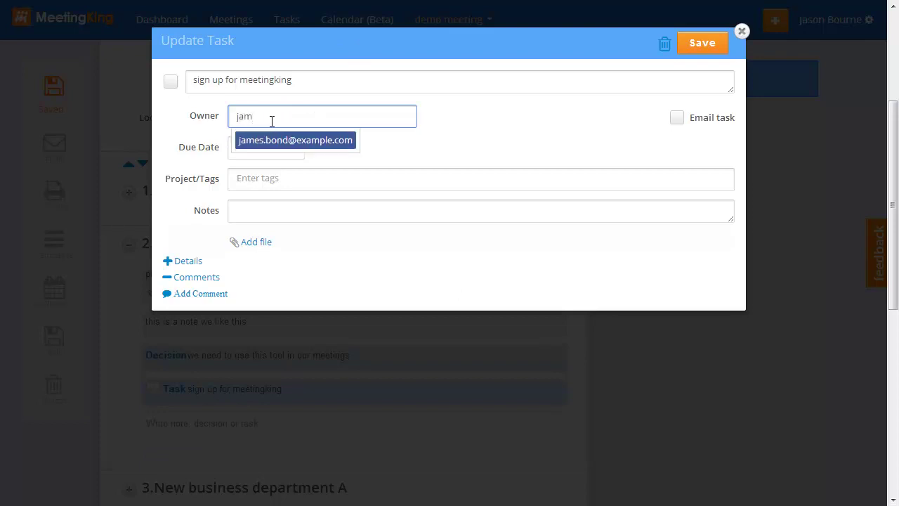
{"action": "key", "text": "Return"}
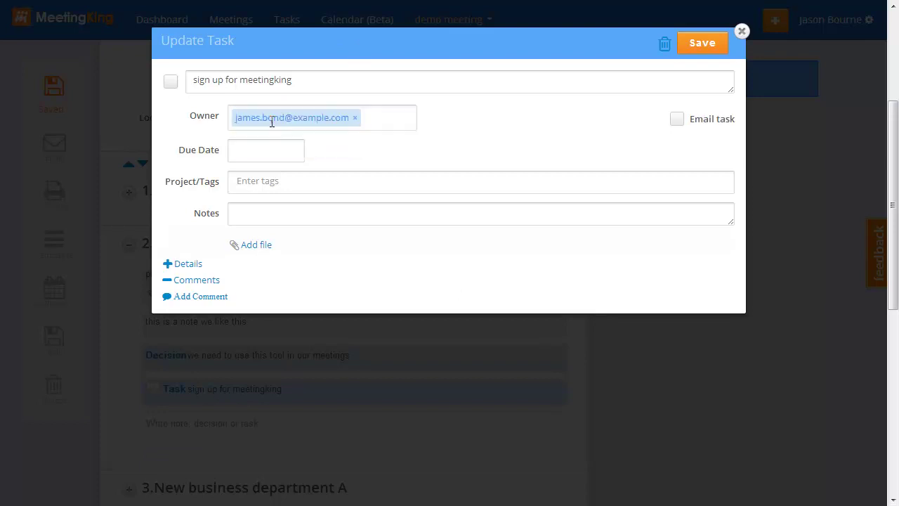
{"action": "left_click", "coordinate": [676, 120]}
{"action": "left_click", "coordinate": [259, 151]}
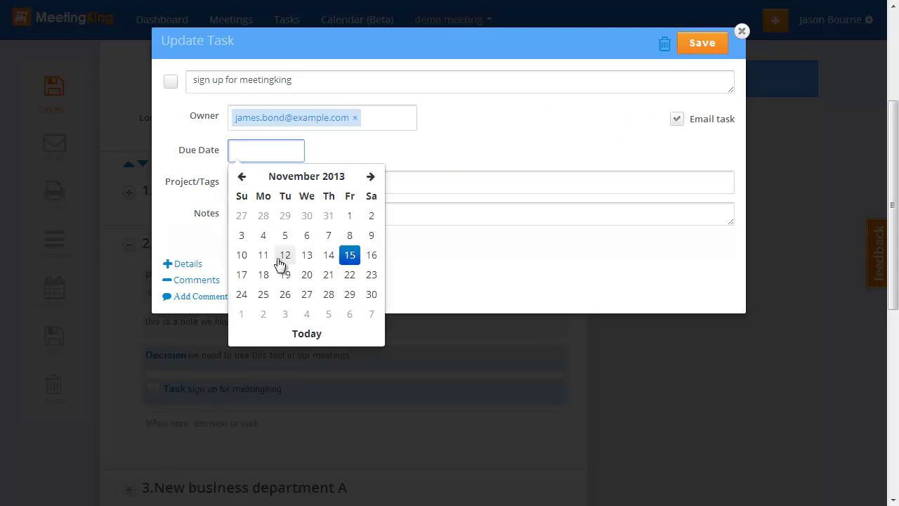
{"action": "left_click", "coordinate": [266, 275]}
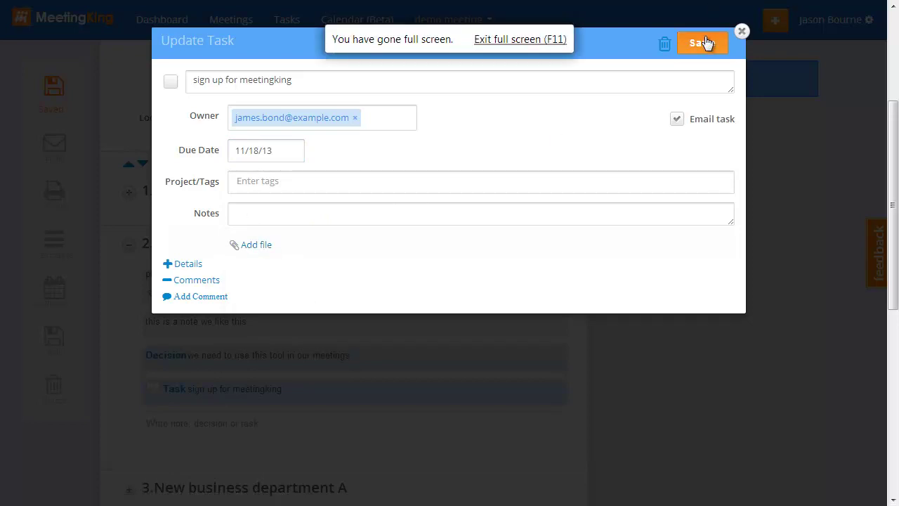
{"action": "left_click", "coordinate": [703, 44]}
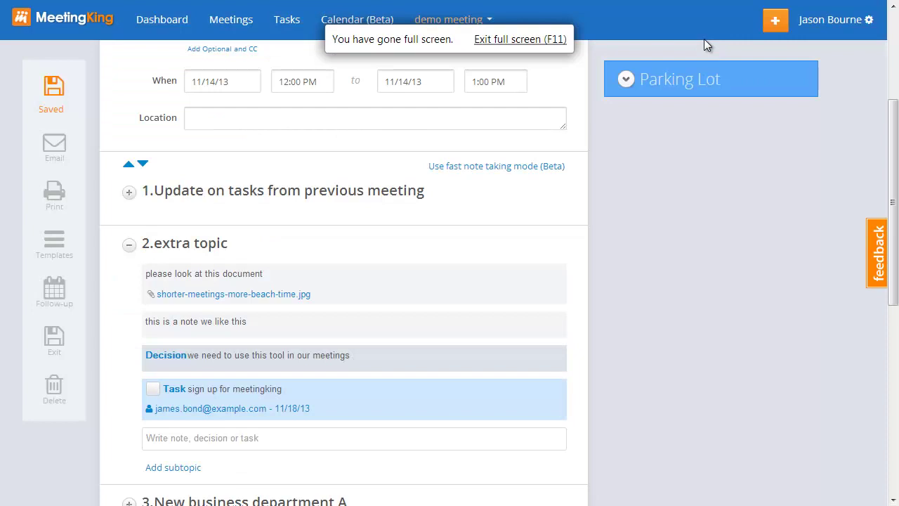
{"action": "mouse_move", "coordinate": [580, 317]}
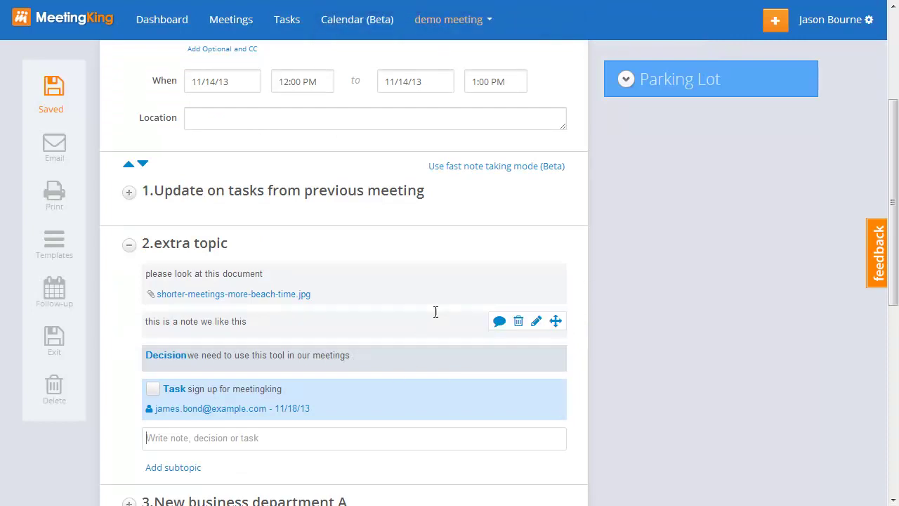
{"action": "mouse_move", "coordinate": [335, 399]}
{"action": "scroll", "coordinate": [340, 315], "scroll_direction": "up", "scroll_amount": 2}
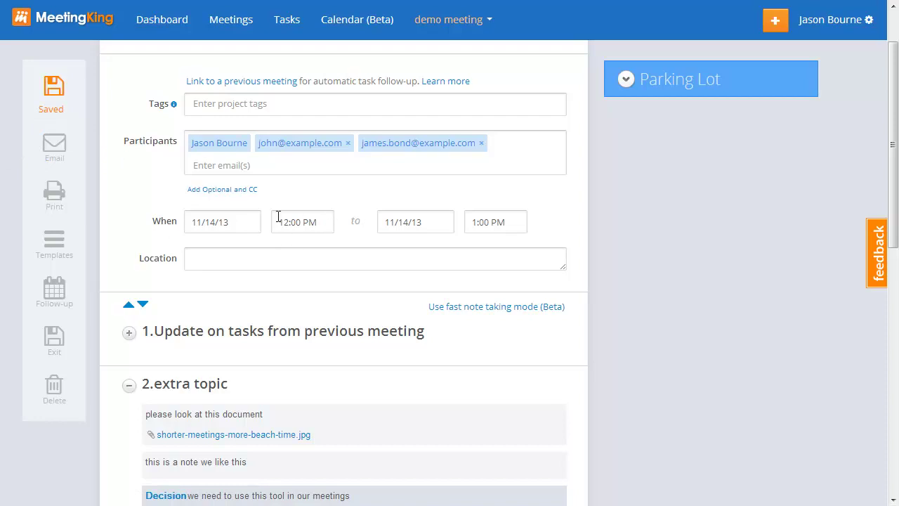
Open the printable minutes PDF and scroll down to the Task Summary
{"action": "left_click", "coordinate": [56, 197]}
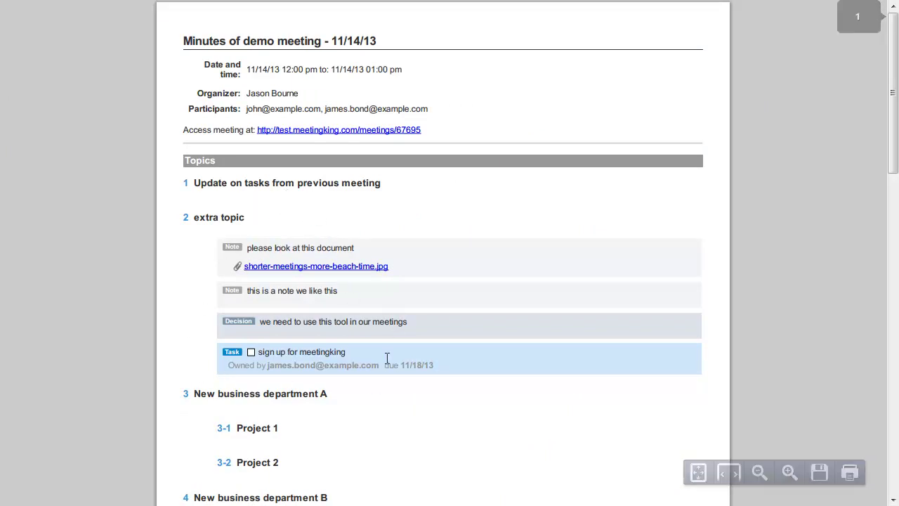
{"action": "scroll", "coordinate": [397, 363], "scroll_direction": "down", "scroll_amount": 4}
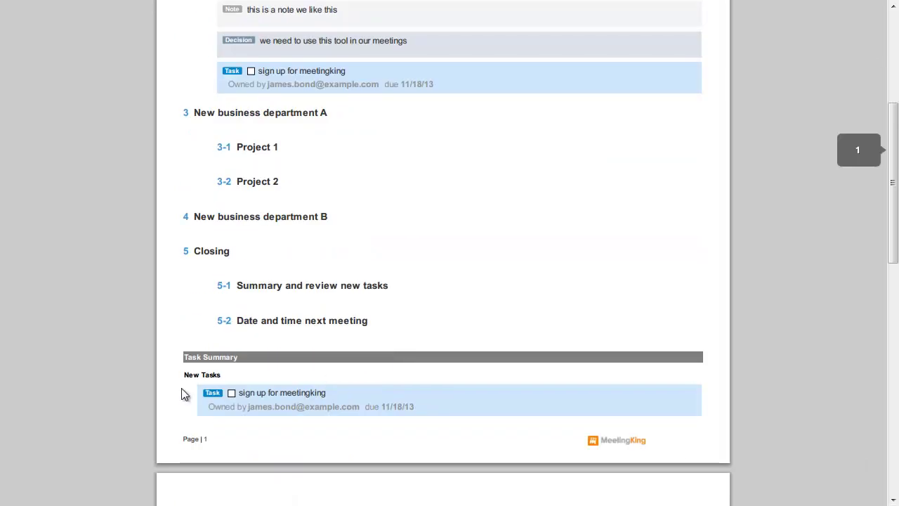